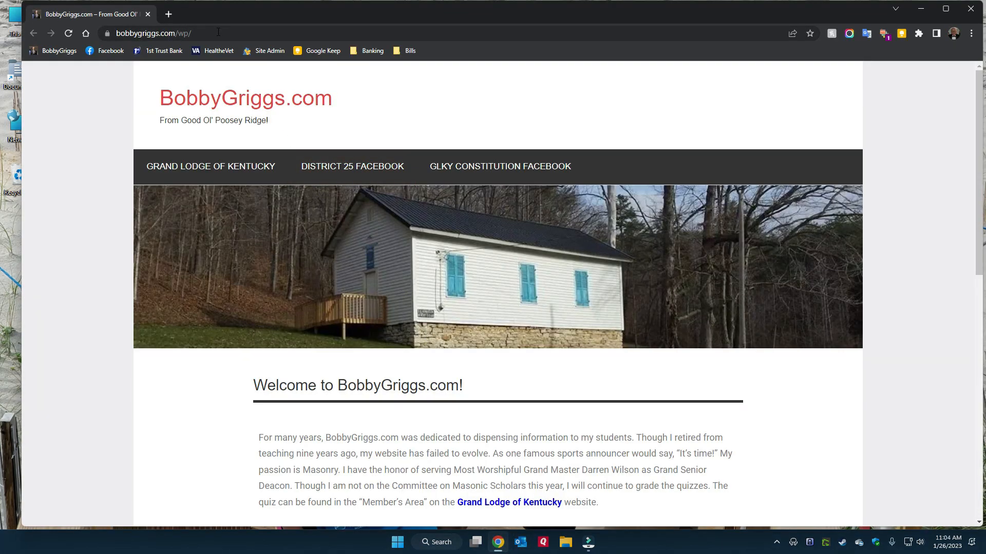
Search the web for "libreoffice" and open the LibreOffice home page from the results.
{"action": "left_click", "coordinate": [223, 34]}
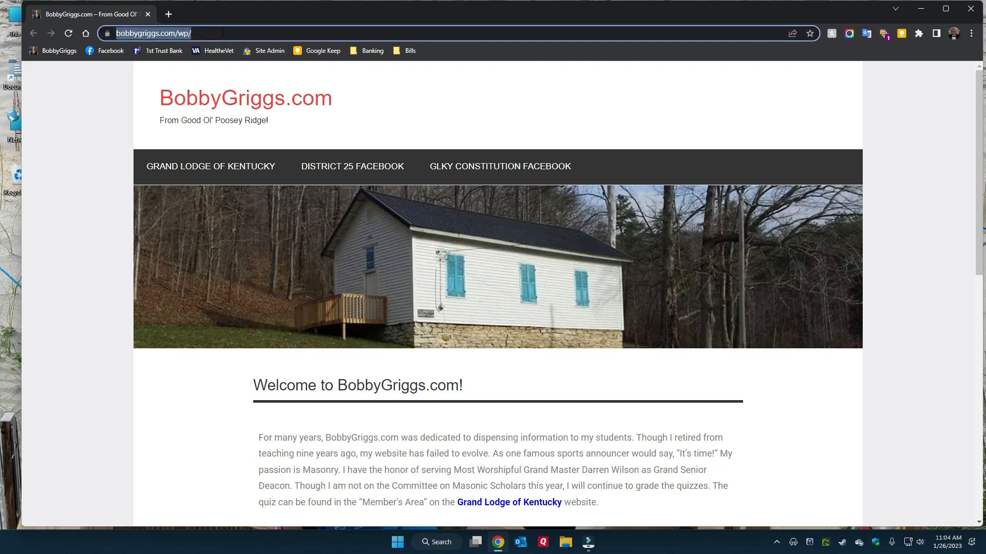
{"action": "type", "text": "libre"}
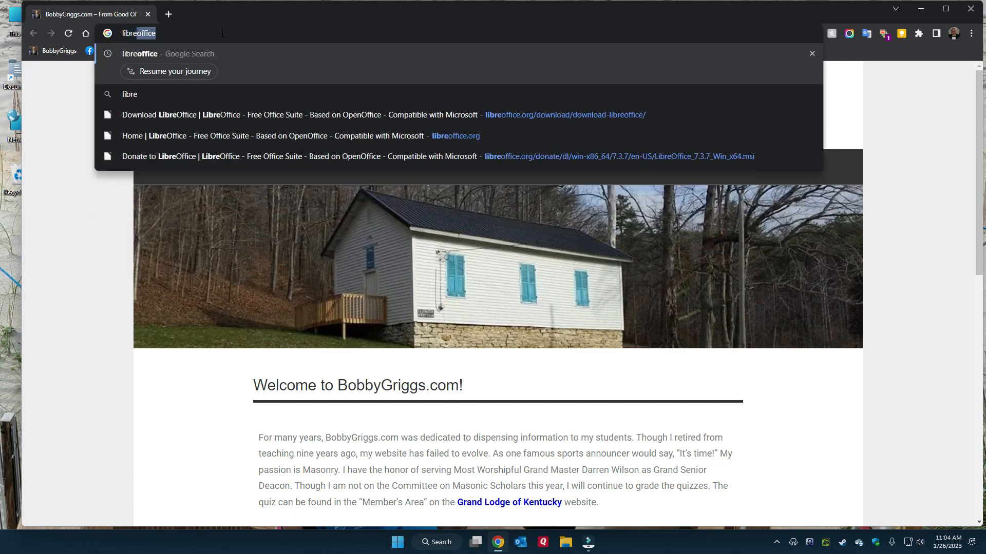
{"action": "type", "text": "office"}
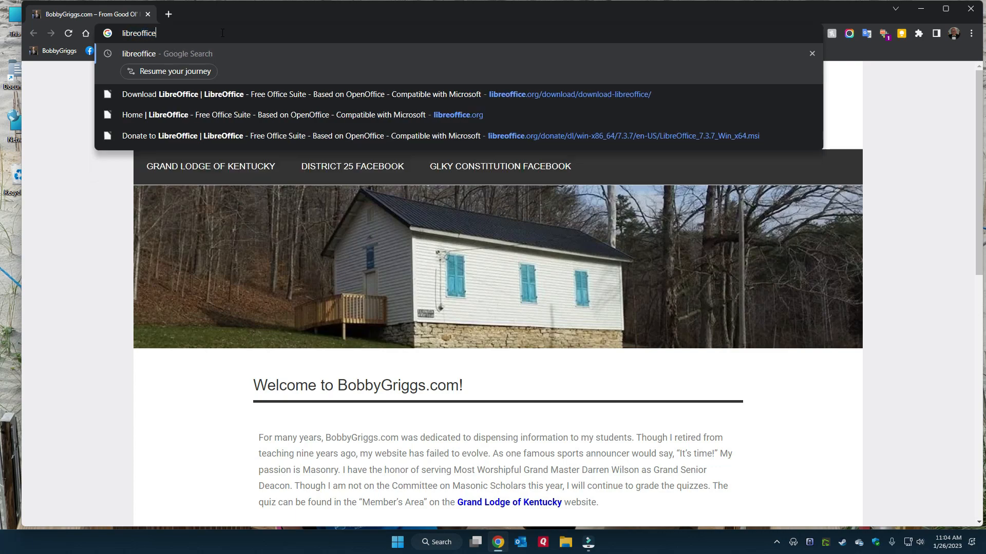
{"action": "key", "text": "Return"}
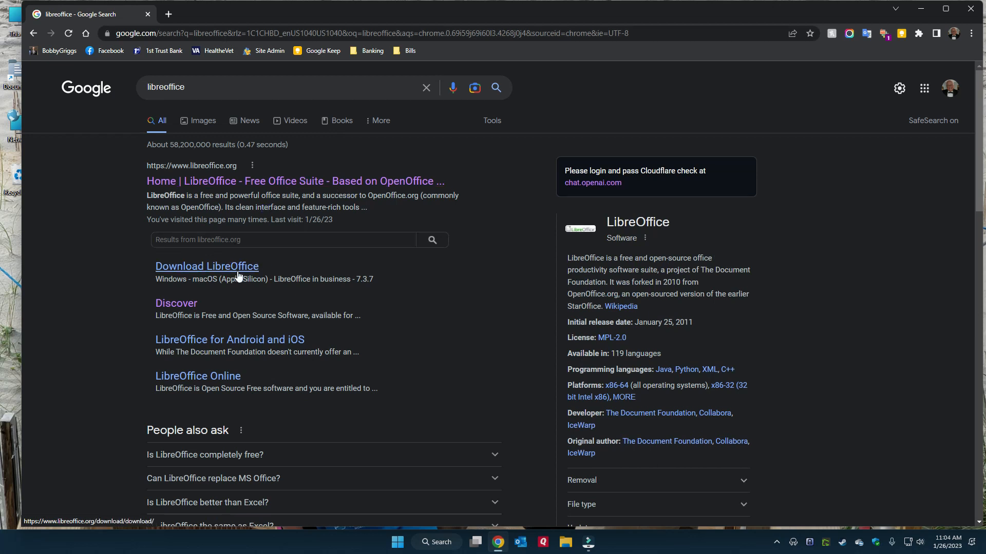
{"action": "left_click", "coordinate": [294, 183]}
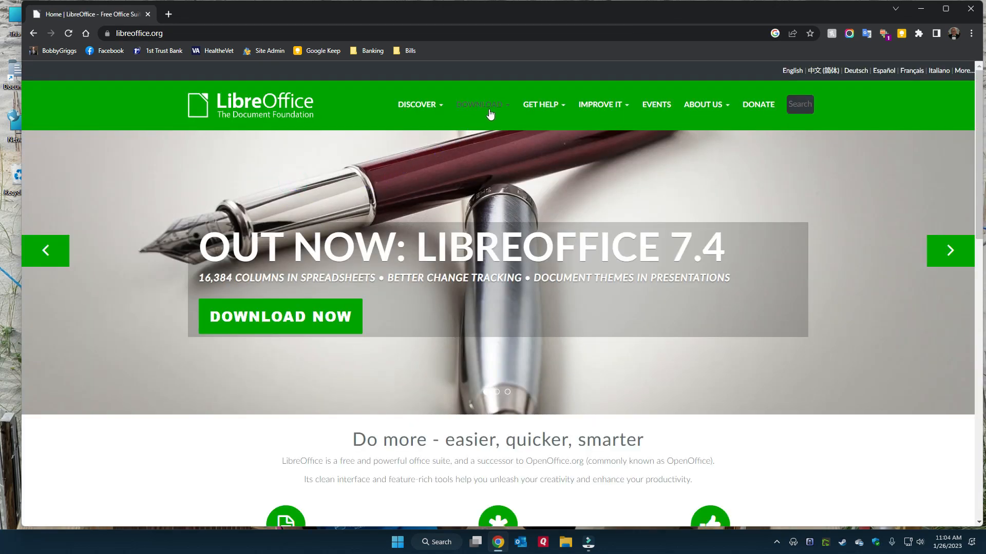
Download LibreOffice 7.4.5 for Windows (64-bit) from the site's download page, saving LibreOffice_7.4.5_Win_x64.msi to the Desktop.
{"action": "mouse_move", "coordinate": [490, 104]}
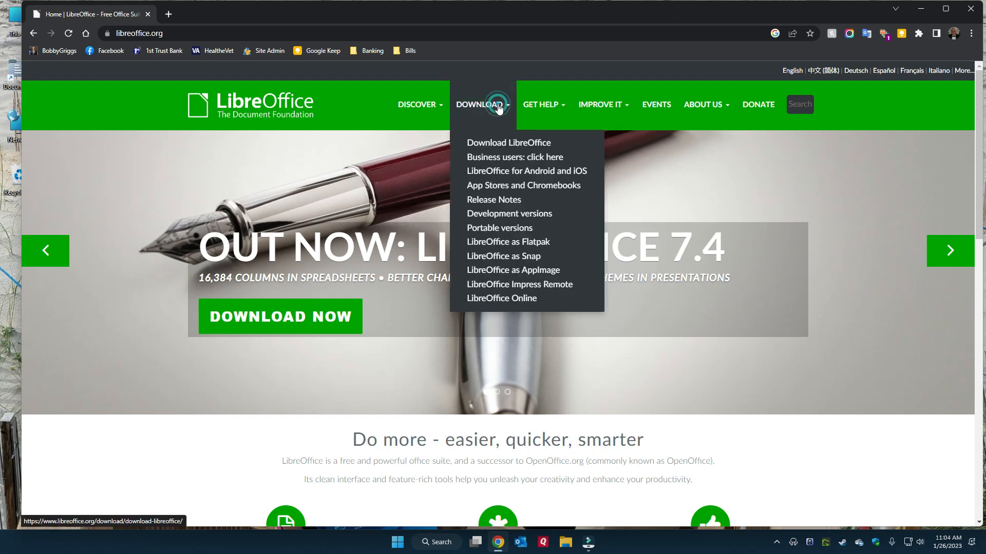
{"action": "left_click", "coordinate": [509, 146]}
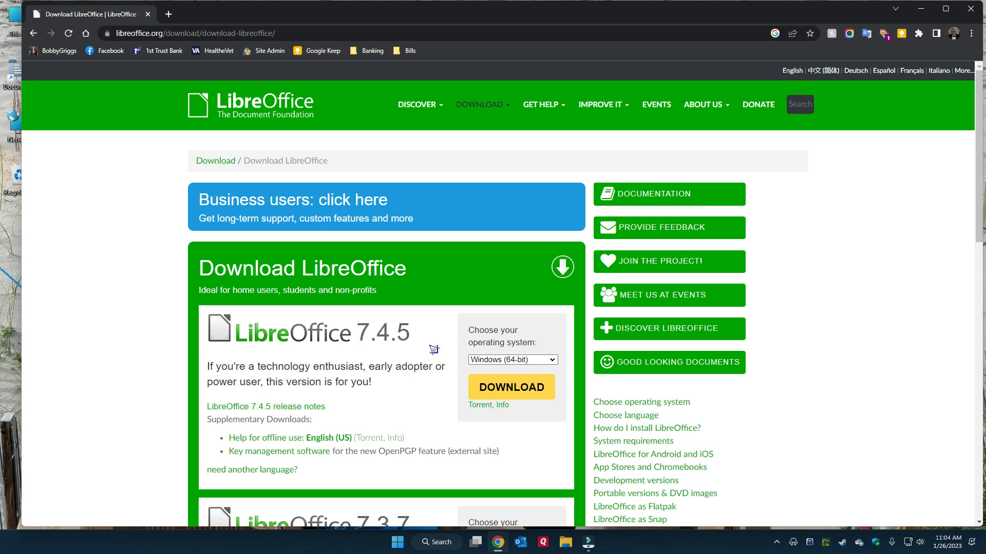
{"action": "scroll", "coordinate": [441, 354], "scroll_direction": "down", "scroll_amount": 1}
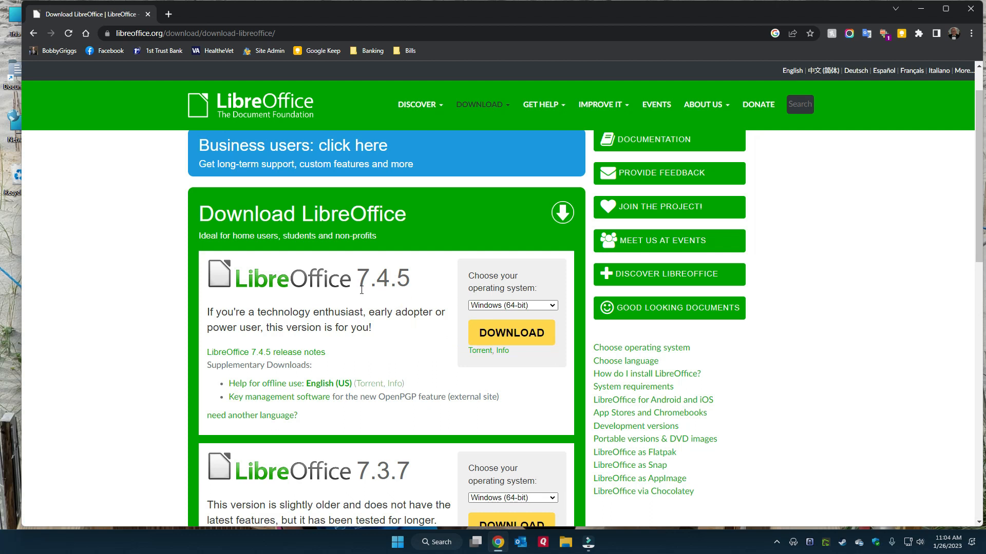
{"action": "scroll", "coordinate": [360, 290], "scroll_direction": "up", "scroll_amount": 1}
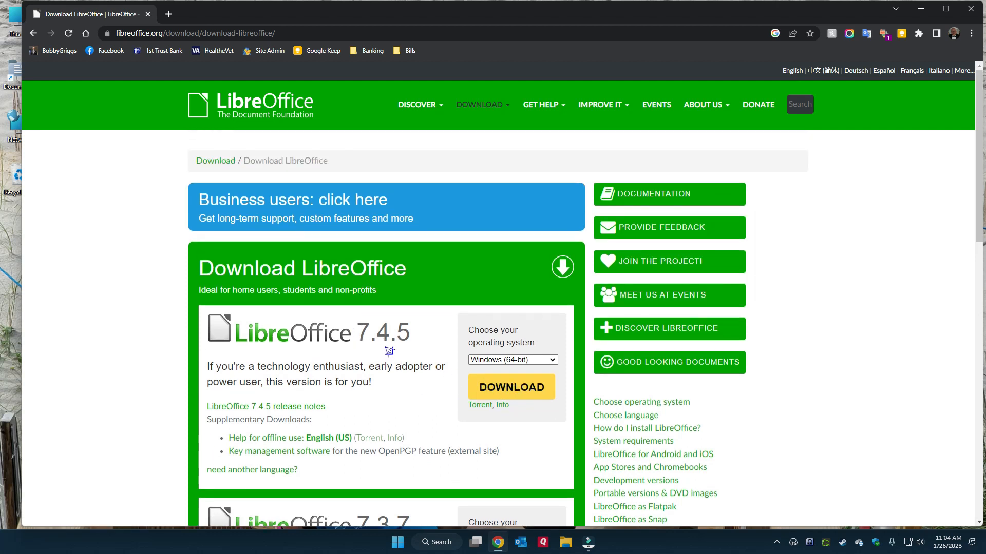
{"action": "left_click", "coordinate": [506, 388]}
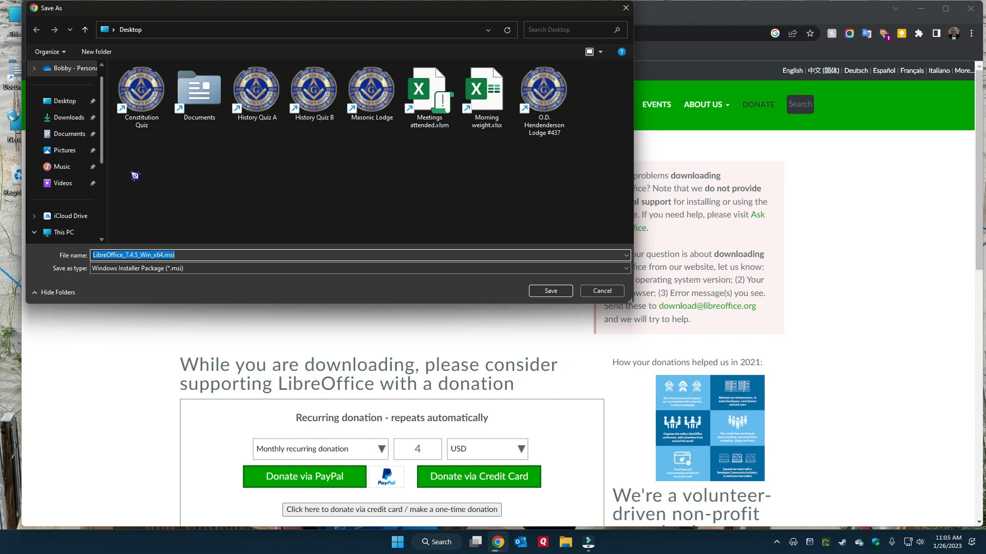
{"action": "left_click", "coordinate": [550, 291]}
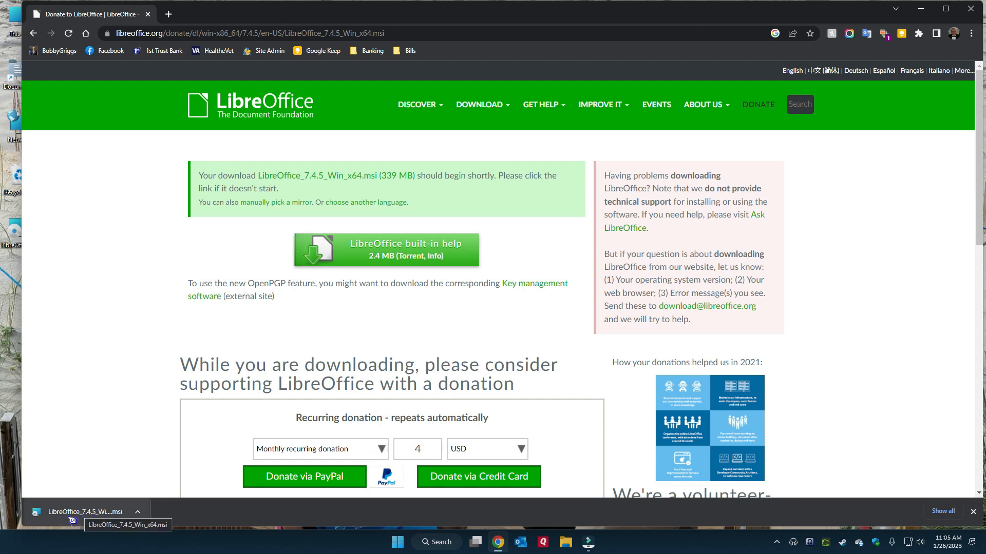
Install LibreOffice 7.4.5.1 with the Typical setup and a desktop shortcut, and delete the downloaded installer from the desktop.
{"action": "left_click", "coordinate": [97, 513]}
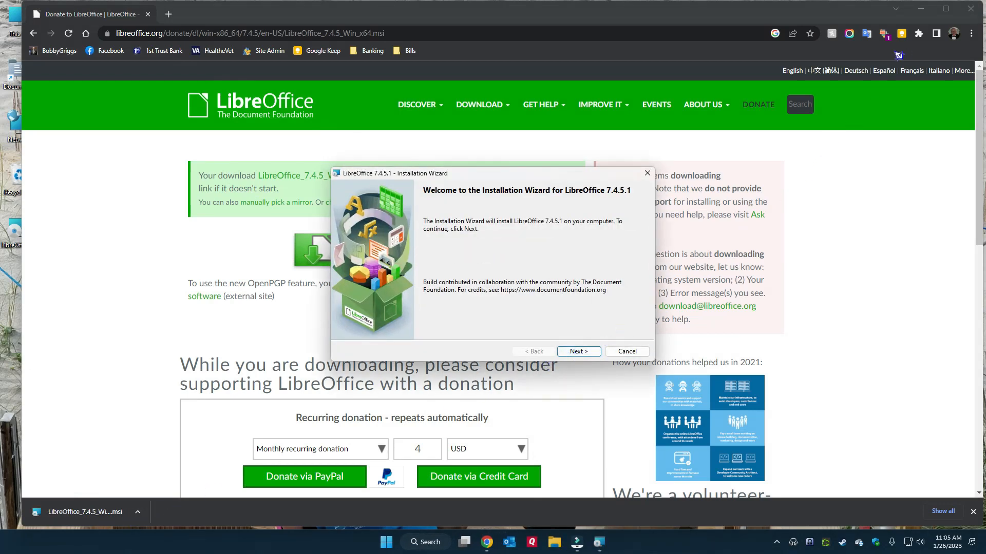
{"action": "left_click", "coordinate": [971, 8]}
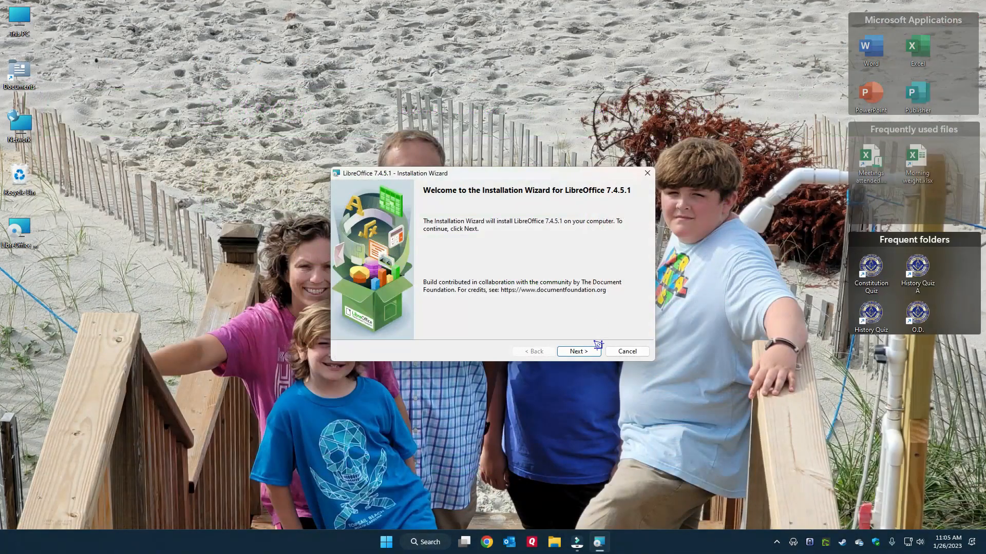
{"action": "left_click", "coordinate": [583, 353]}
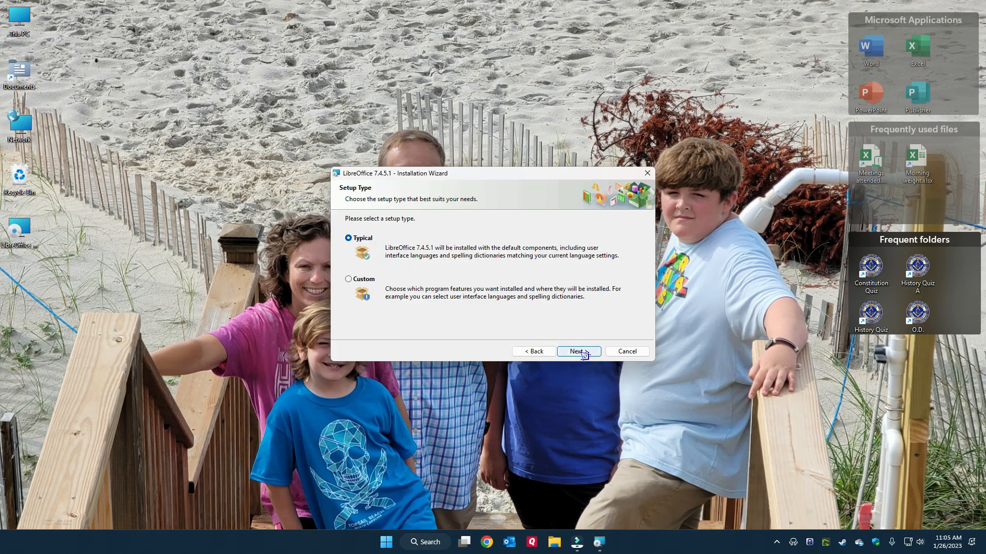
{"action": "left_click", "coordinate": [583, 353]}
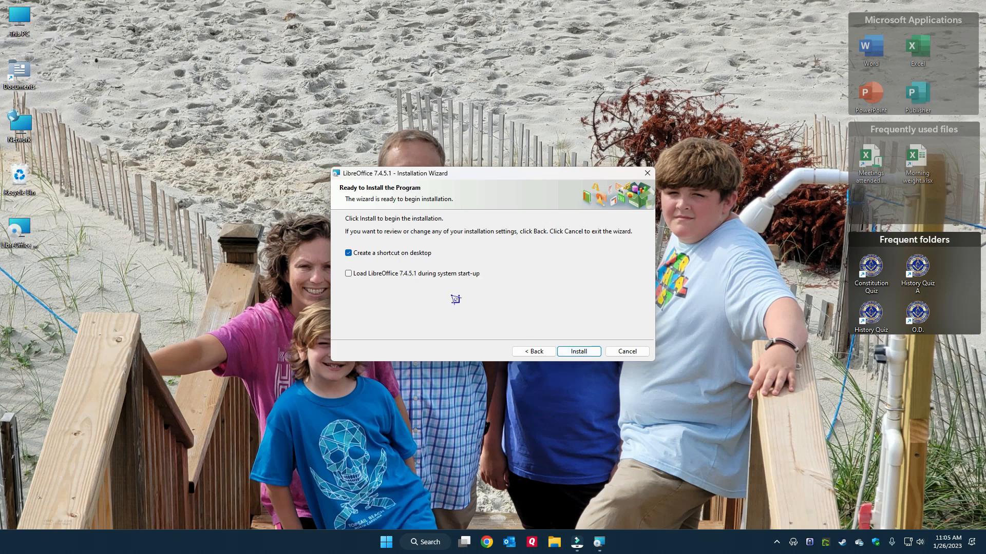
{"action": "left_click", "coordinate": [578, 351]}
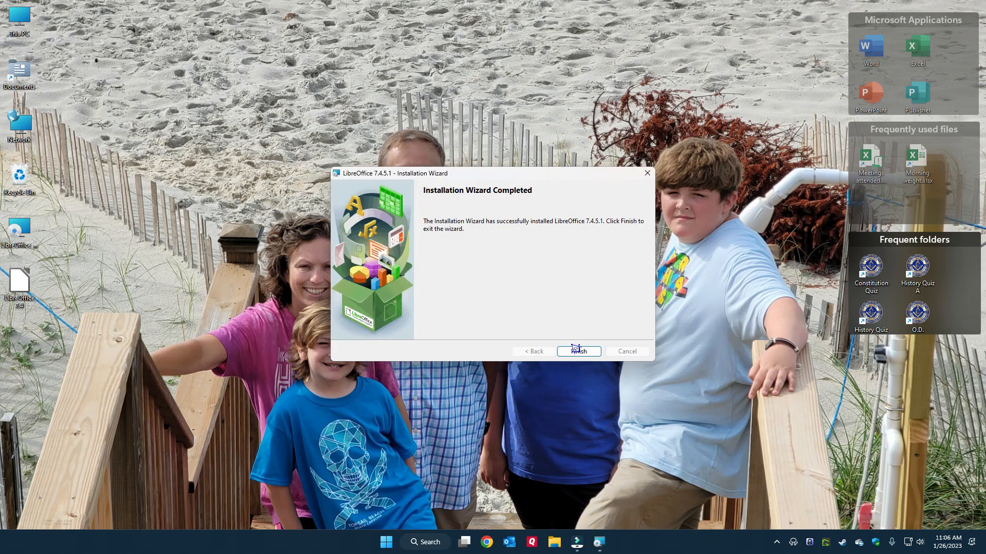
{"action": "left_click", "coordinate": [588, 352]}
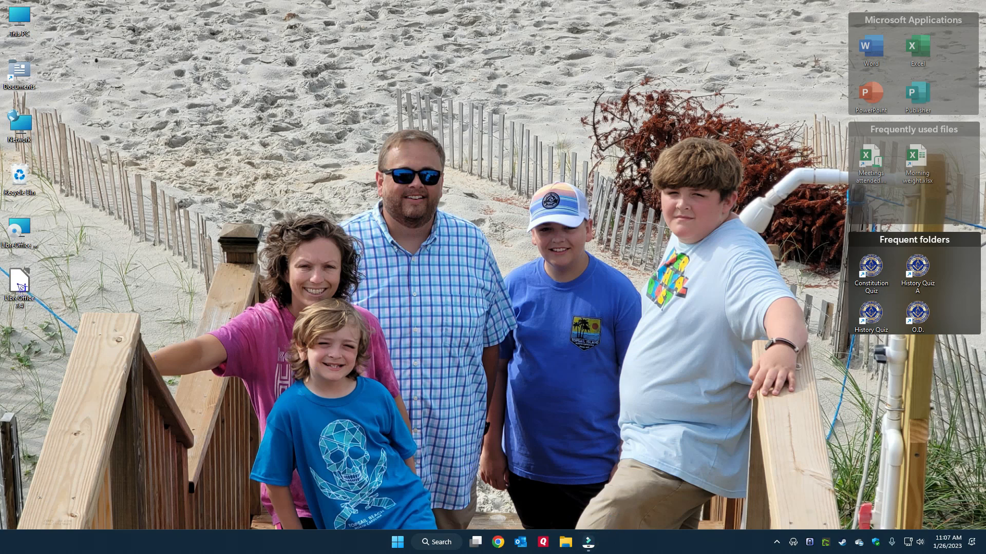
{"action": "right_click", "coordinate": [19, 227]}
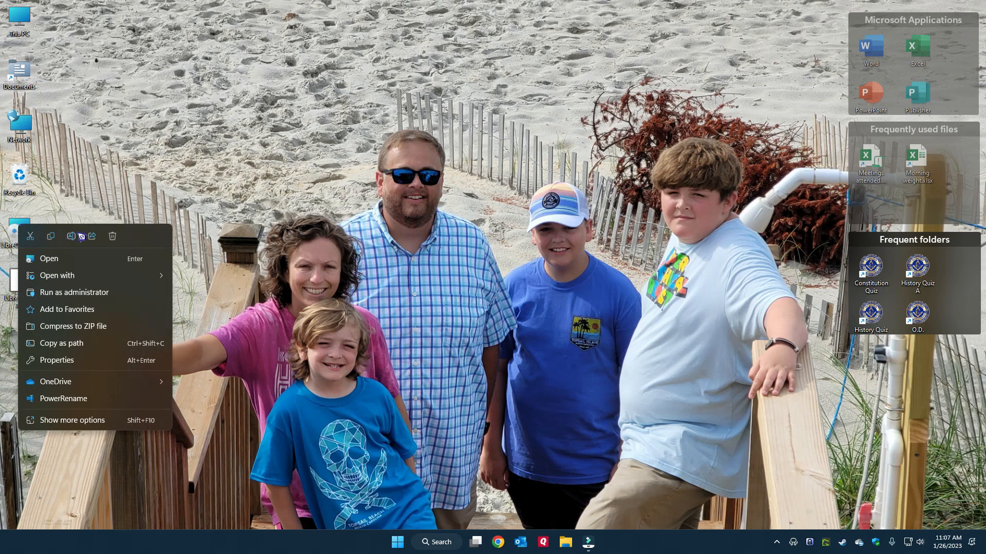
{"action": "left_click", "coordinate": [112, 236]}
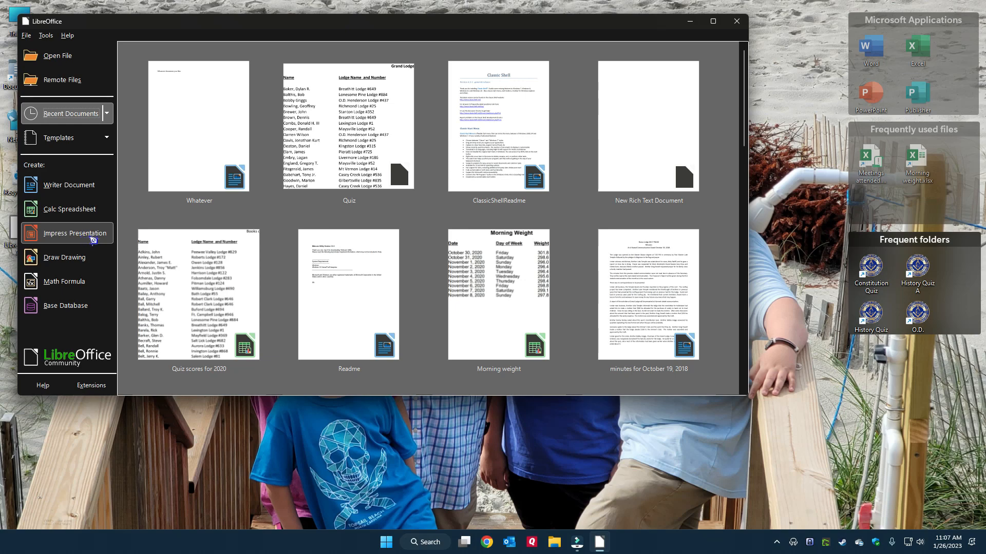
Create a Writer document with the text "Whatever?", correcting the misspelled word with the spelling suggestion "Whatever".
{"action": "left_click", "coordinate": [80, 188]}
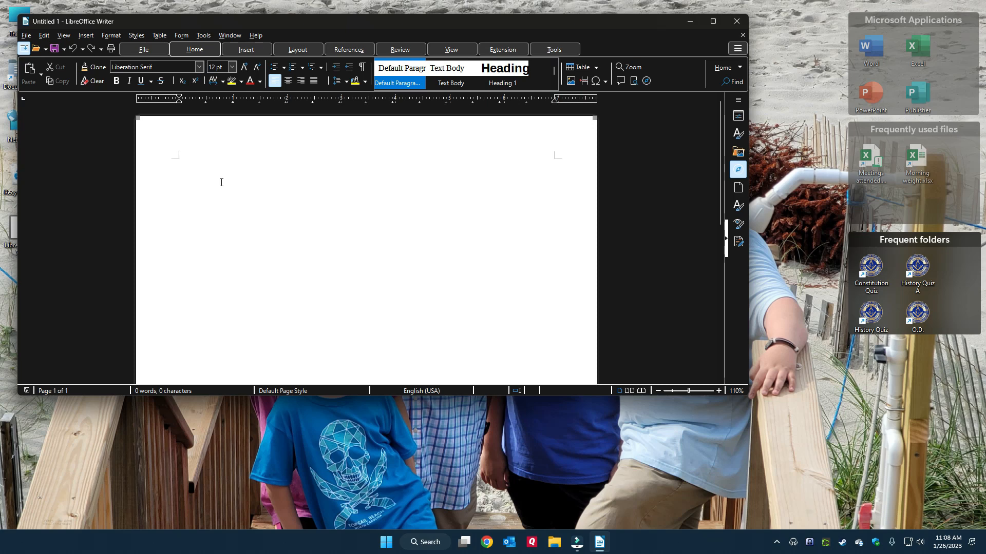
{"action": "type", "text": "tever?"}
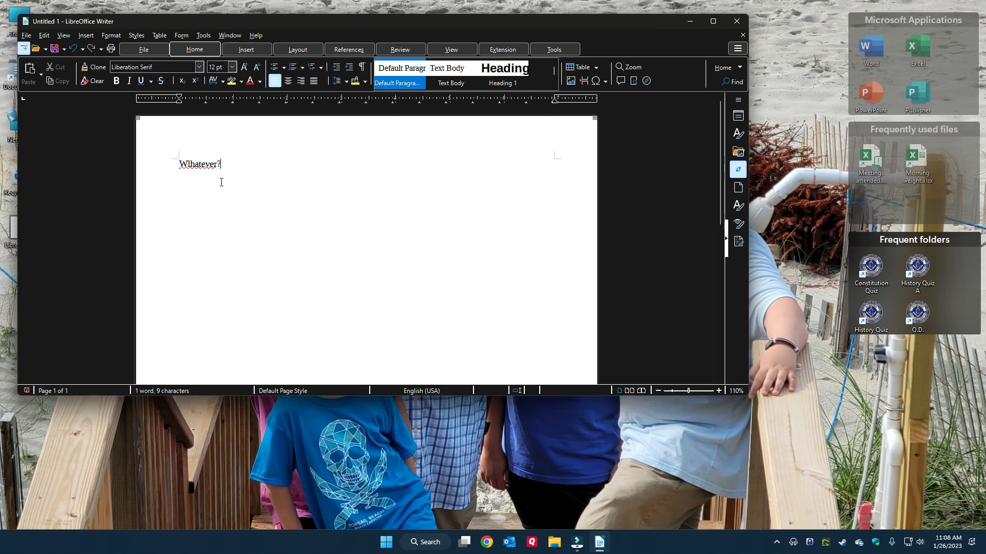
{"action": "left_click", "coordinate": [232, 174]}
{"action": "right_click", "coordinate": [204, 162]}
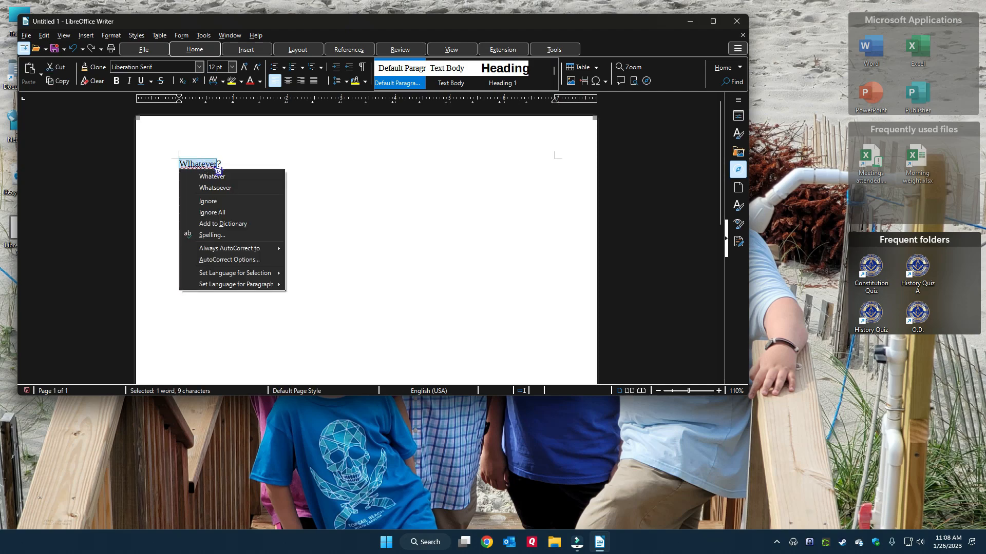
{"action": "left_click", "coordinate": [225, 187]}
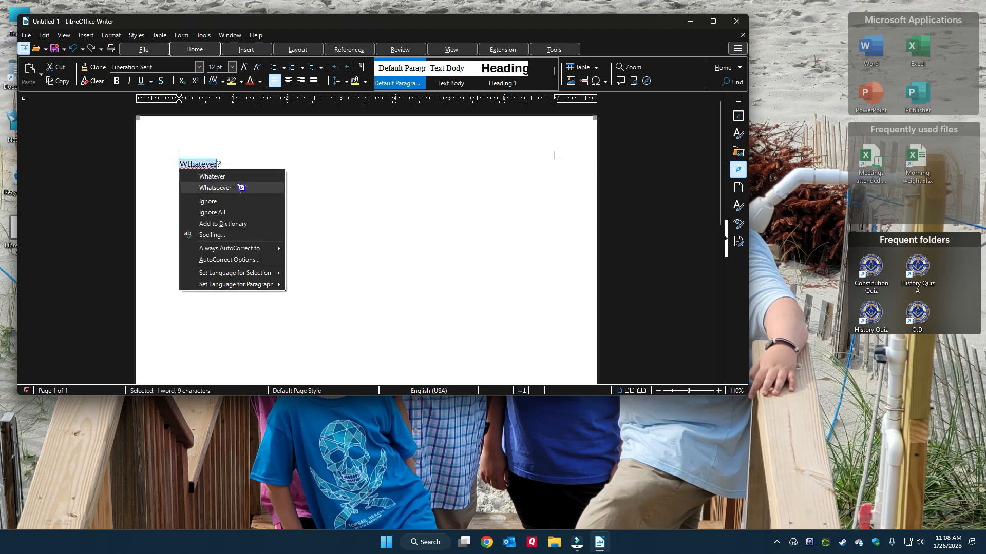
{"action": "left_click", "coordinate": [216, 176]}
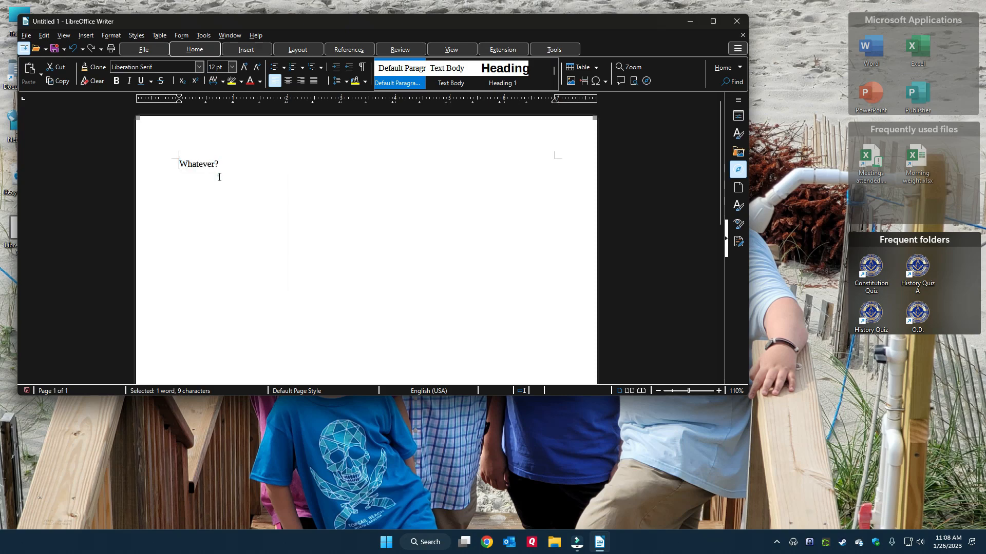
{"action": "left_click", "coordinate": [238, 197]}
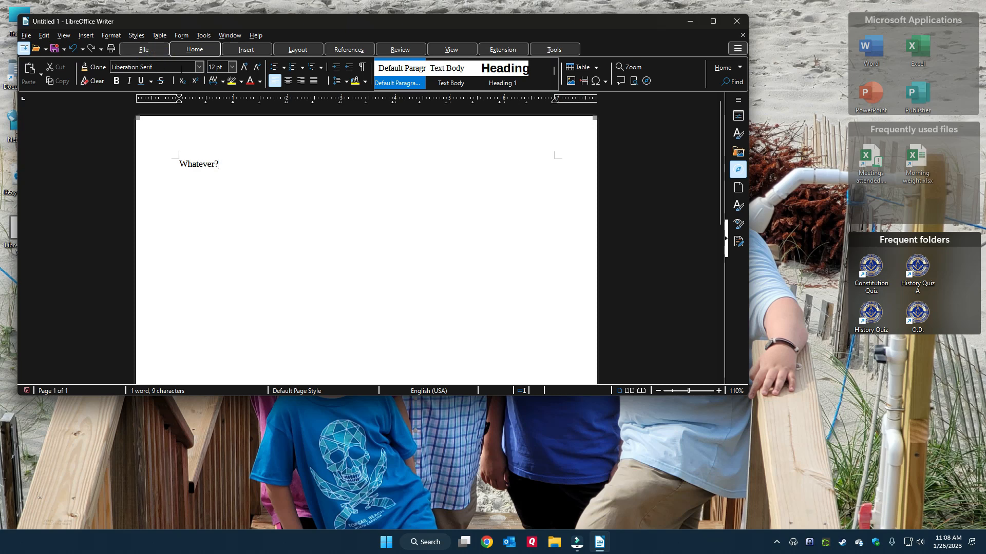
In the general Load/Save options, set text documents to always save as Word 2007–365 (*.docx).
{"action": "left_click", "coordinate": [205, 35]}
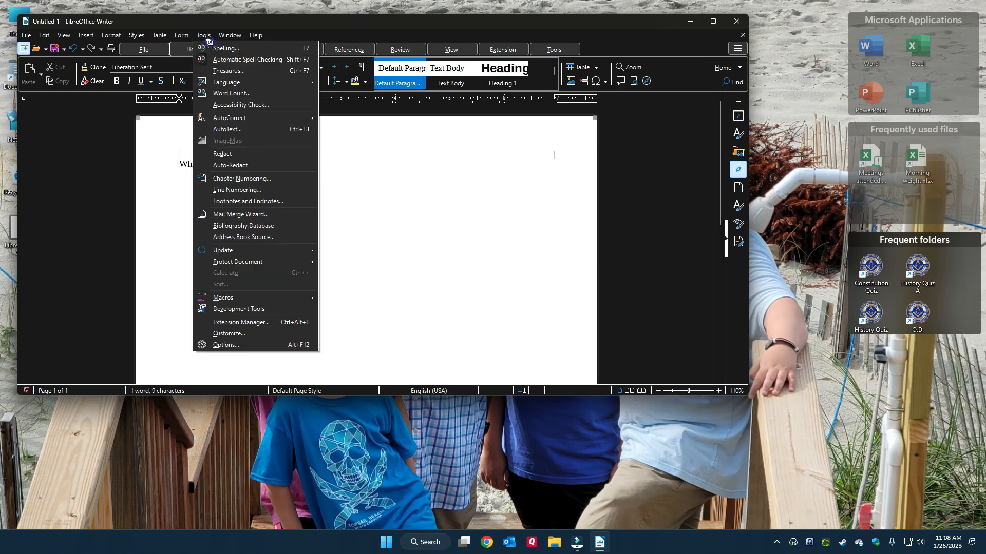
{"action": "left_click", "coordinate": [225, 345]}
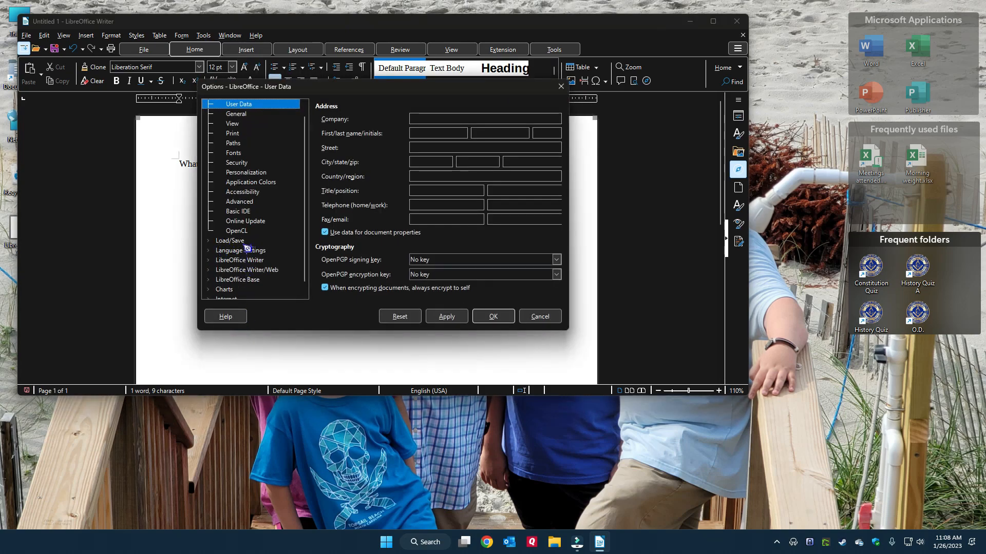
{"action": "left_click", "coordinate": [217, 241]}
{"action": "left_click", "coordinate": [215, 242]}
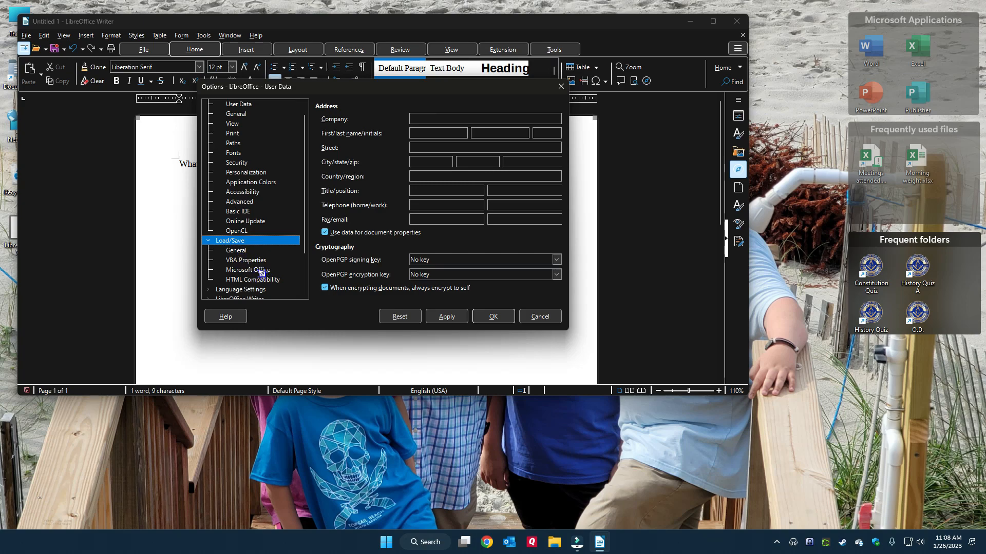
{"action": "left_click", "coordinate": [243, 252]}
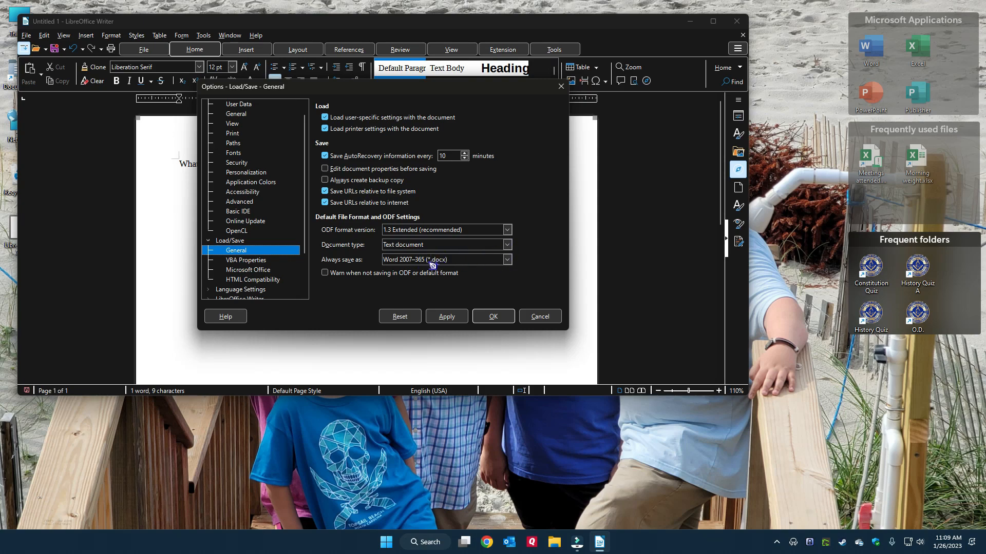
{"action": "left_click", "coordinate": [506, 260]}
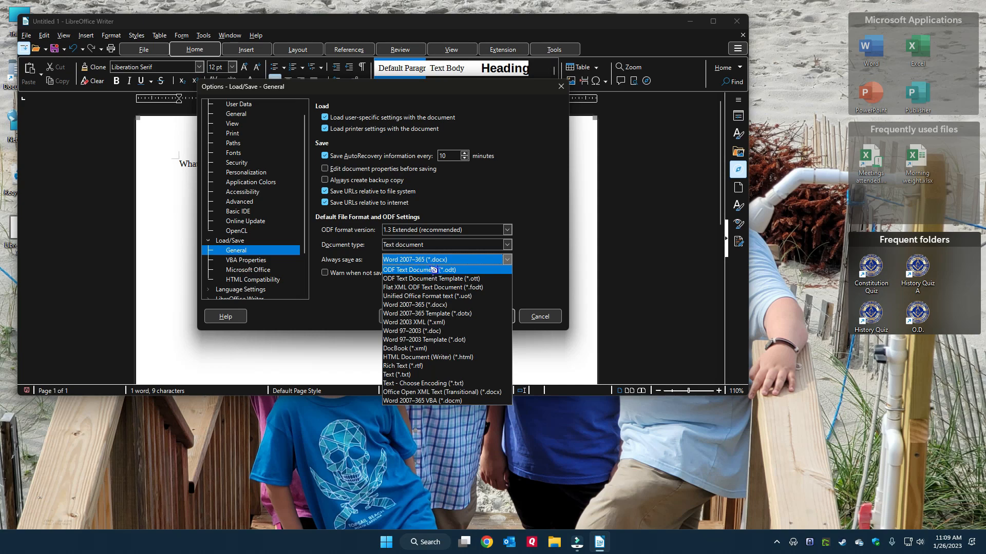
{"action": "left_click", "coordinate": [447, 306]}
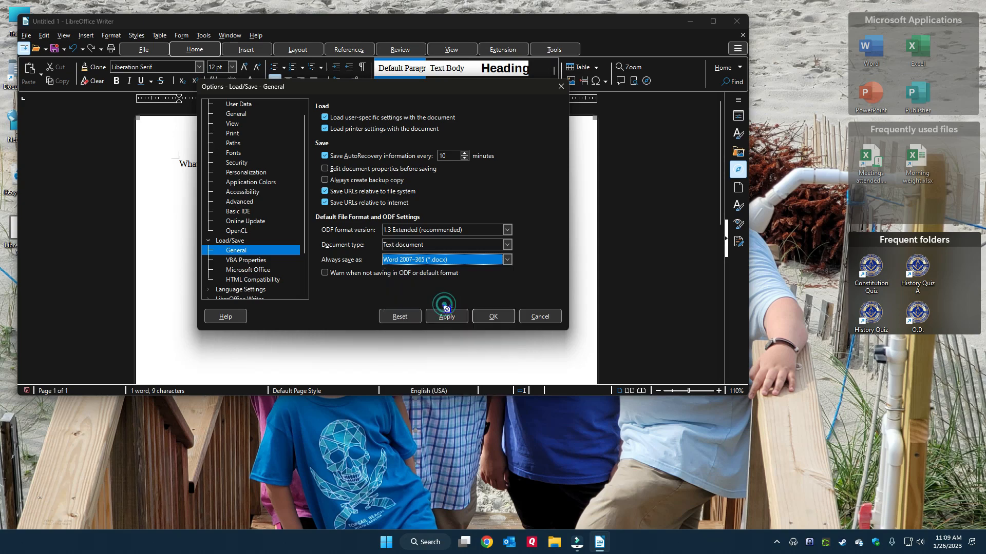
Set the default save format for the Spreadsheet document type to Excel 2007–365 (*.xlsx).
{"action": "left_click", "coordinate": [508, 246]}
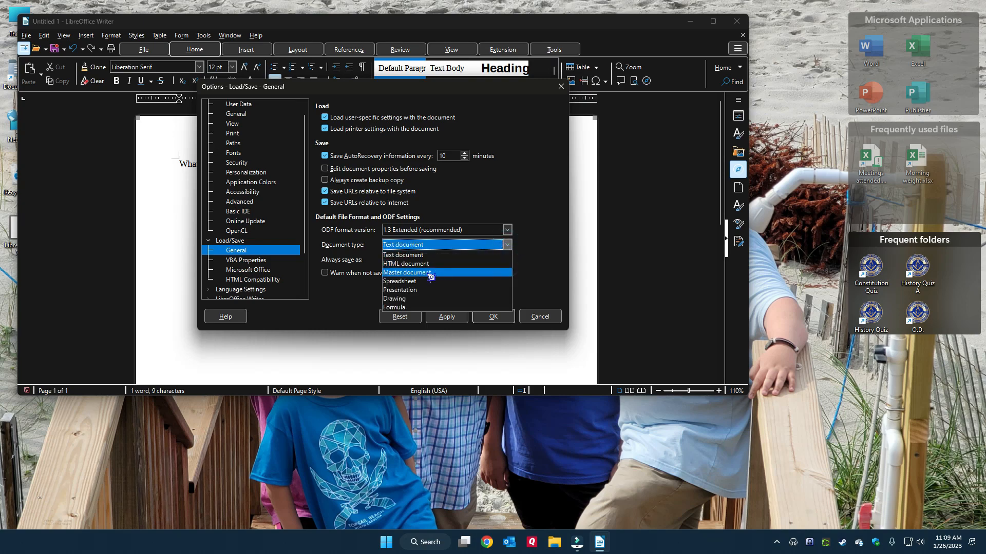
{"action": "left_click", "coordinate": [415, 283]}
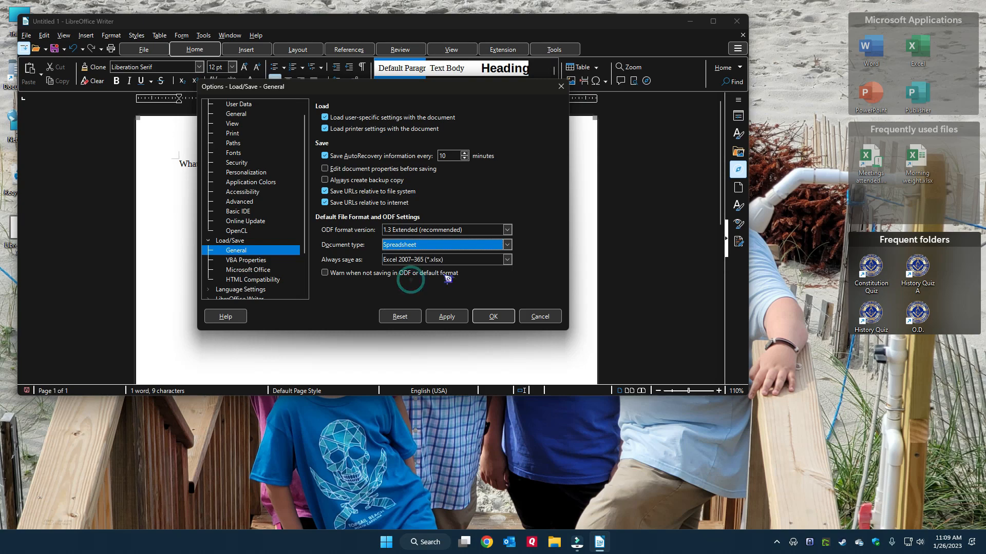
{"action": "left_click", "coordinate": [507, 260]}
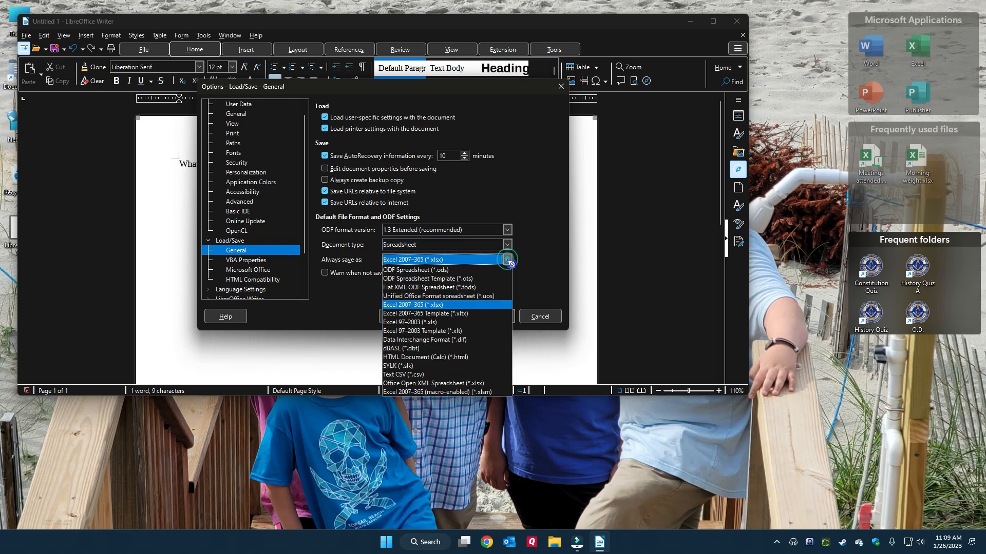
{"action": "left_click", "coordinate": [452, 308]}
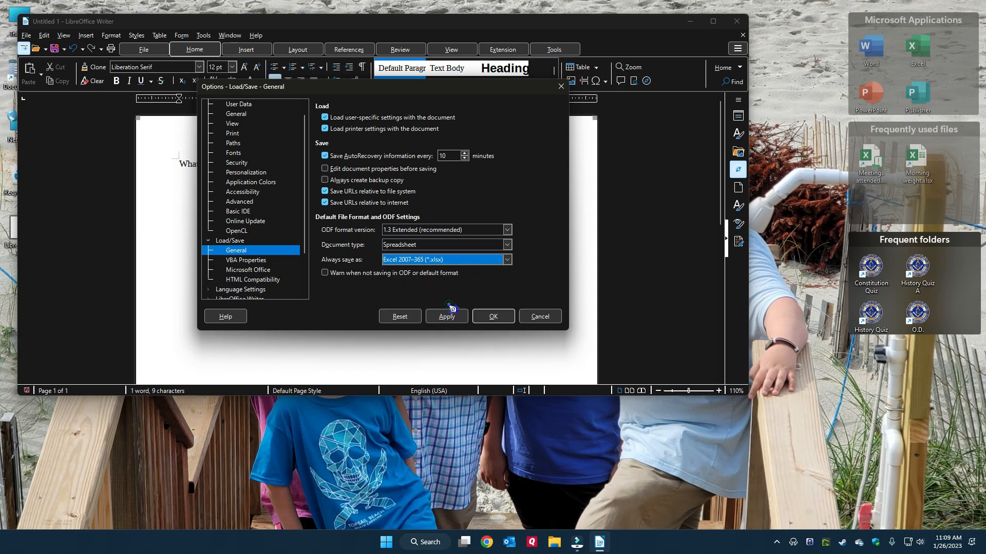
Set the Presentation document type to always save as PowerPoint 2007–365 (*.pptx), with the non-default format warning off, and accept the options.
{"action": "left_click", "coordinate": [508, 246]}
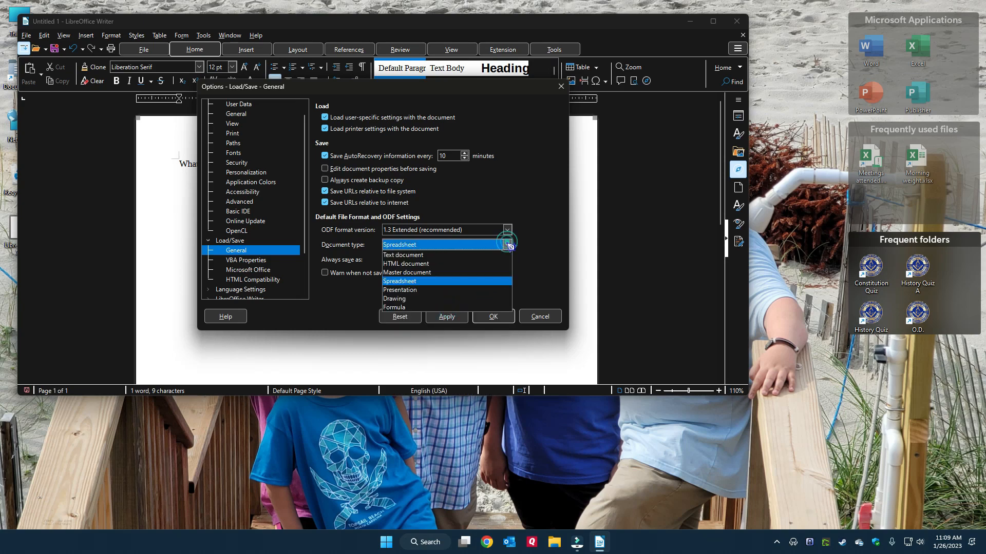
{"action": "left_click", "coordinate": [411, 291]}
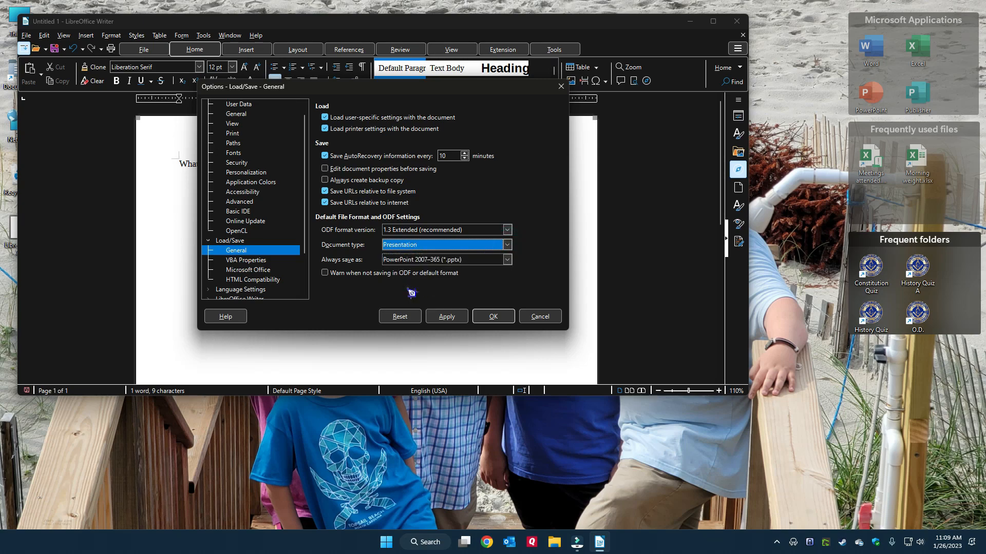
{"action": "left_click", "coordinate": [507, 260]}
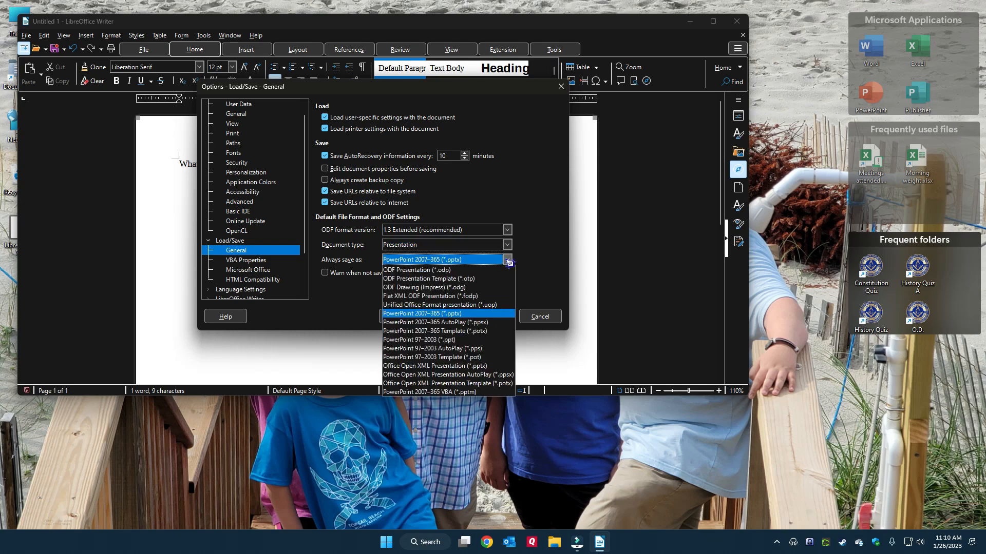
{"action": "left_click", "coordinate": [459, 315]}
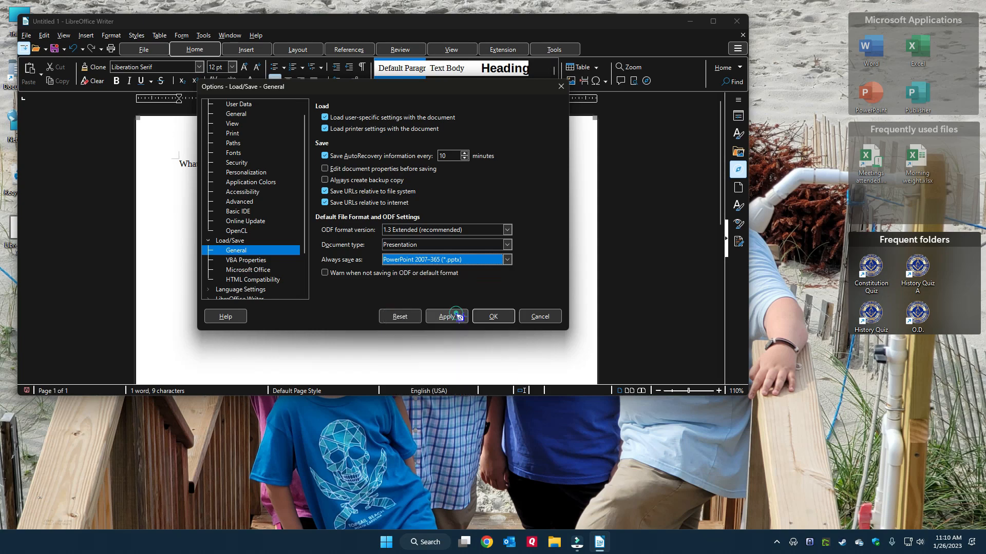
{"action": "left_click", "coordinate": [326, 274]}
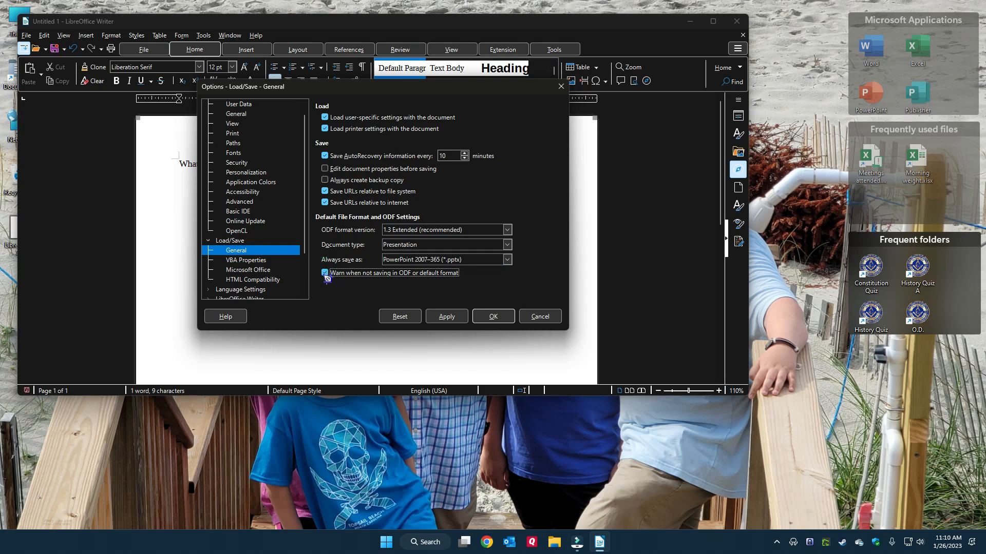
{"action": "left_click", "coordinate": [327, 275]}
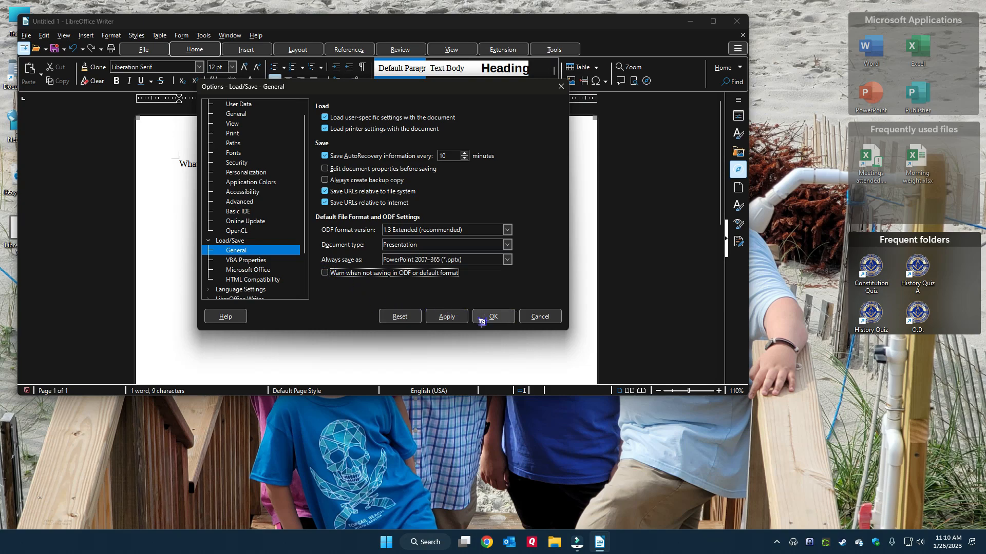
{"action": "left_click", "coordinate": [494, 318]}
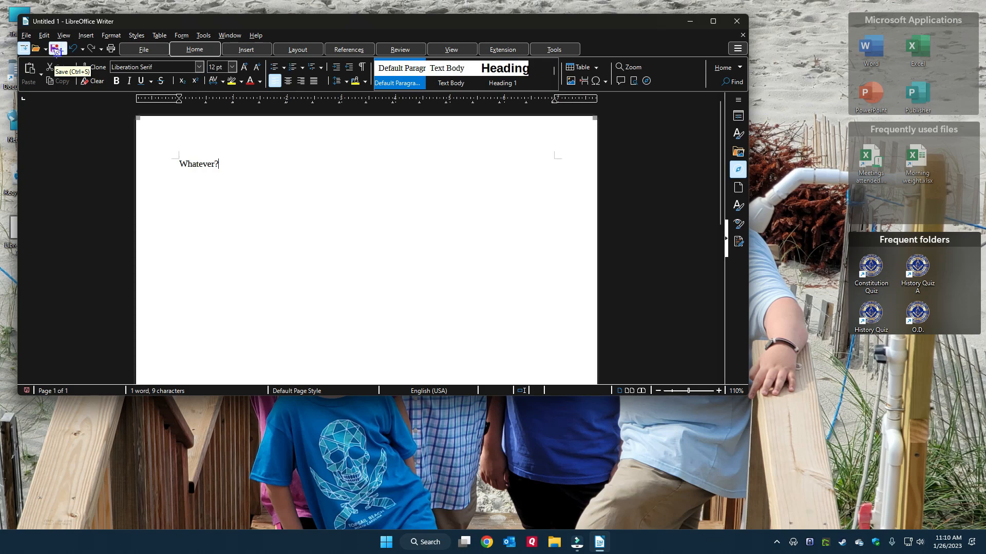
Save the text document to the Desktop as "Whatever" in Word 2007–365 (*.docx) format and close it.
{"action": "left_click", "coordinate": [56, 49]}
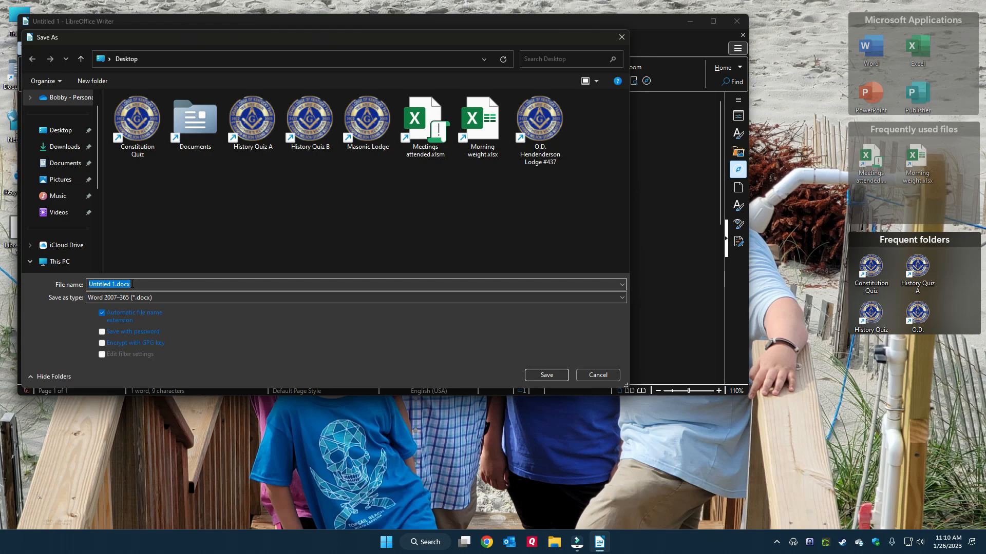
{"action": "type", "text": "Wha"}
{"action": "left_click", "coordinate": [60, 130]}
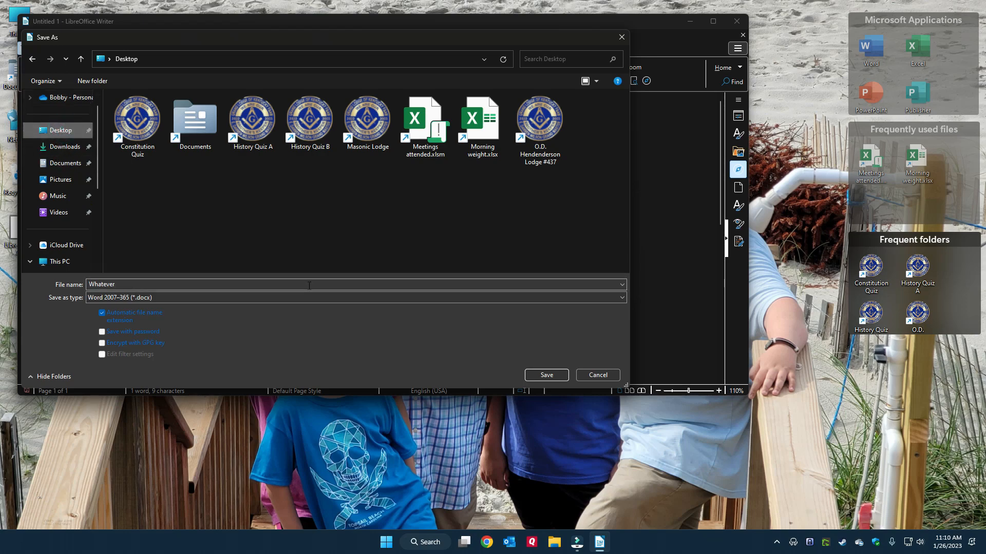
{"action": "left_click", "coordinate": [546, 375]}
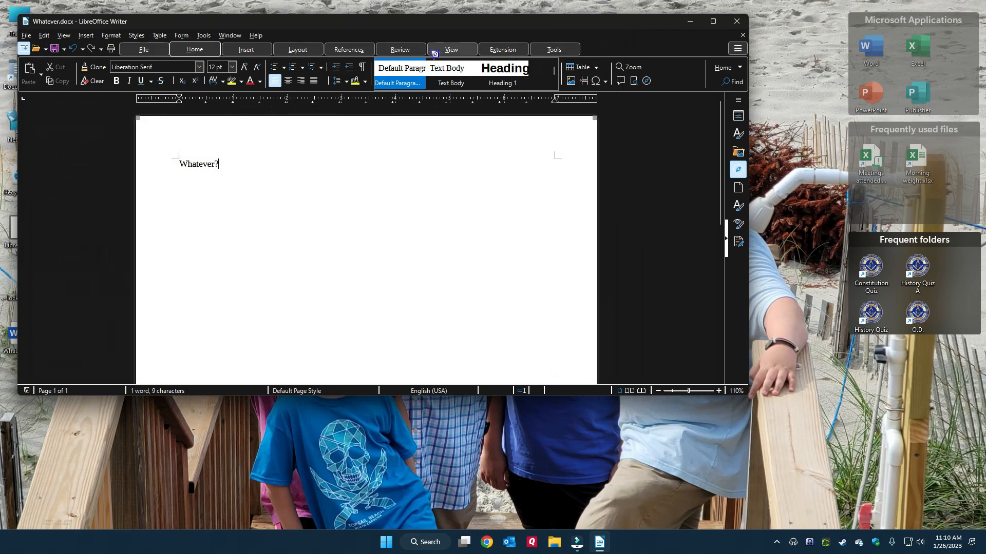
{"action": "left_click", "coordinate": [744, 23]}
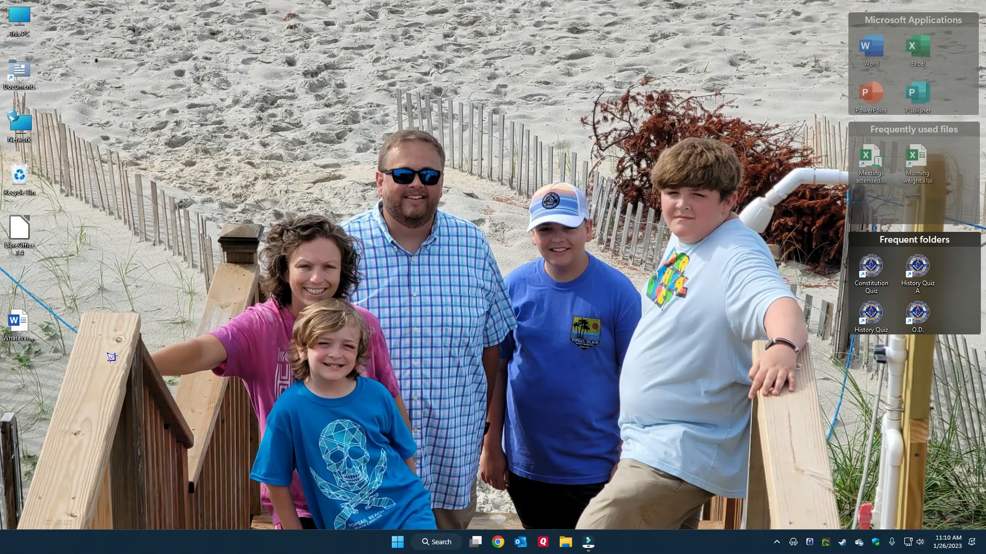
Open Whatever.docx from the desktop in Microsoft Word to check it, and close Word.
{"action": "left_click", "coordinate": [18, 290]}
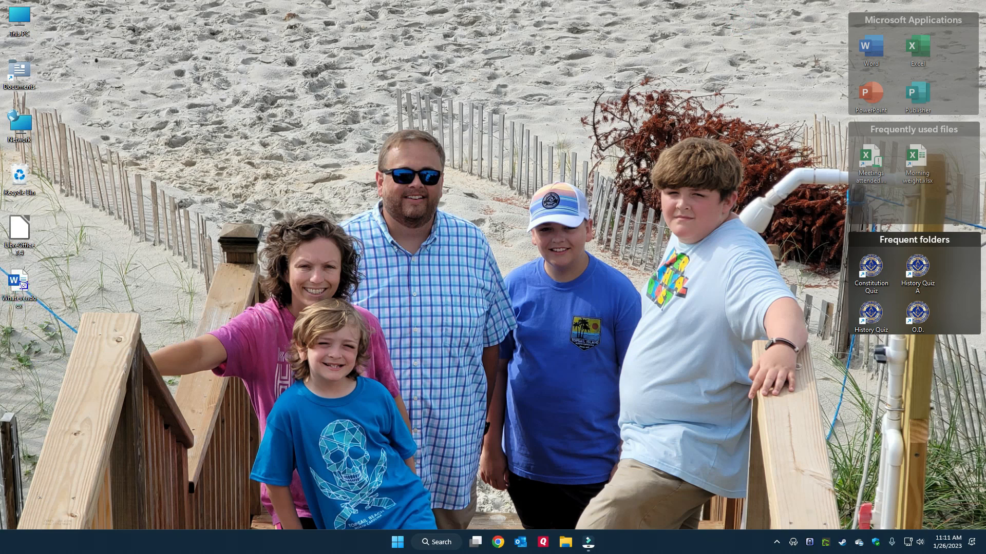
{"action": "double_click", "coordinate": [18, 284]}
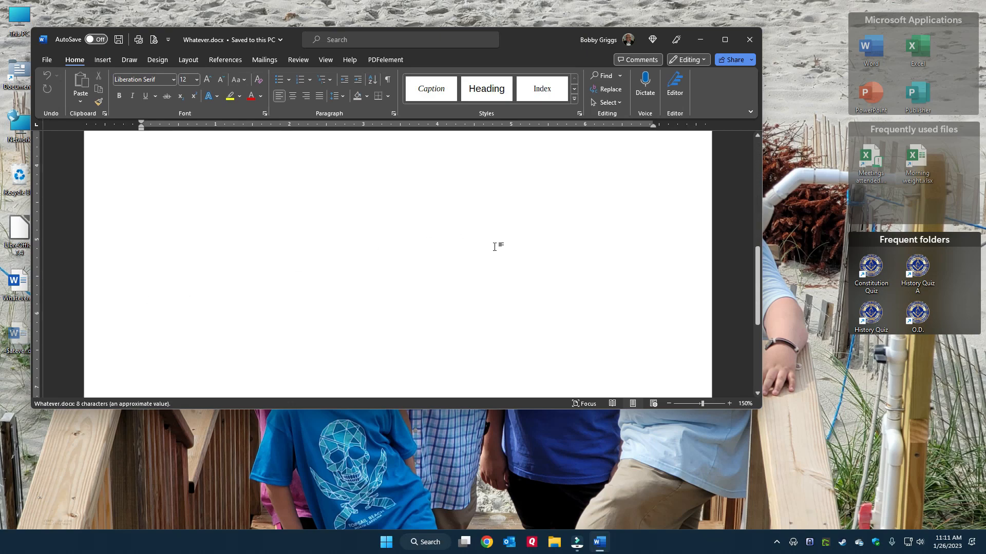
{"action": "left_click", "coordinate": [749, 40]}
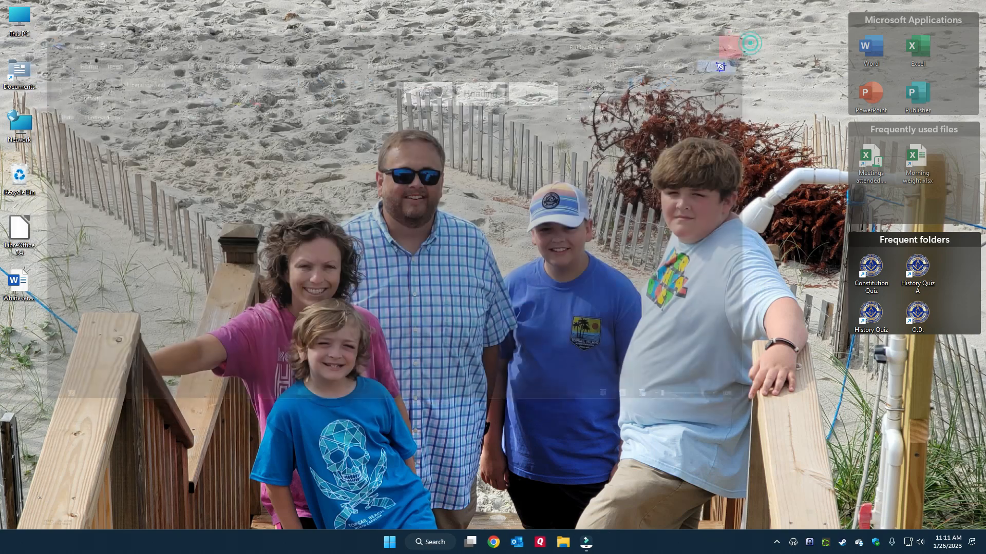
Launch LibreOffice from the desktop, open a new Calc spreadsheet to view its interface, and close it.
{"action": "double_click", "coordinate": [18, 232]}
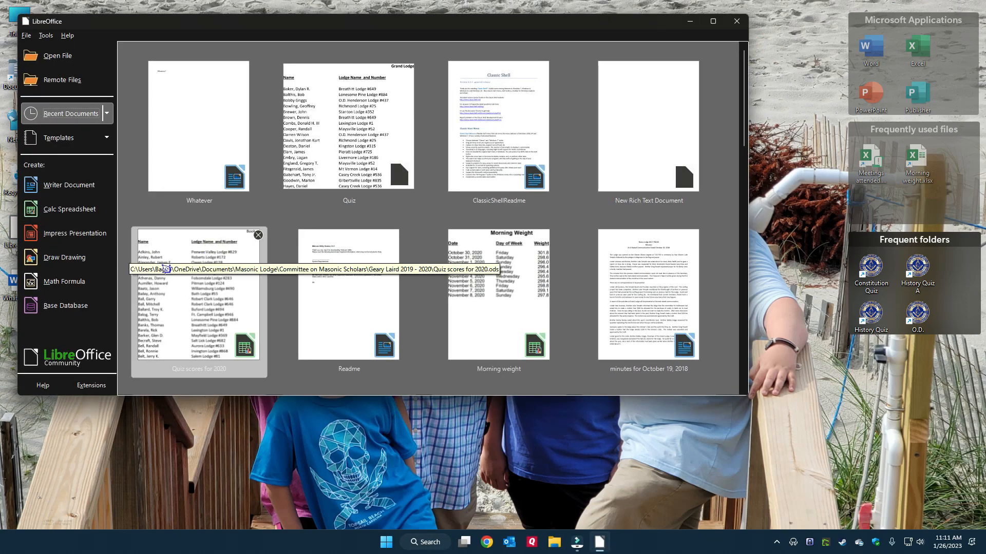
{"action": "left_click", "coordinate": [72, 210]}
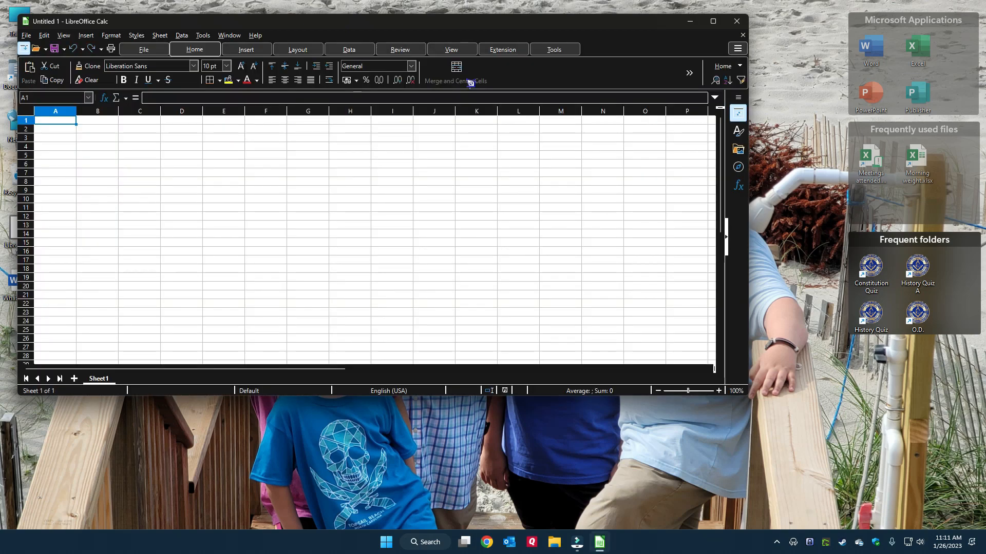
{"action": "left_click", "coordinate": [744, 22]}
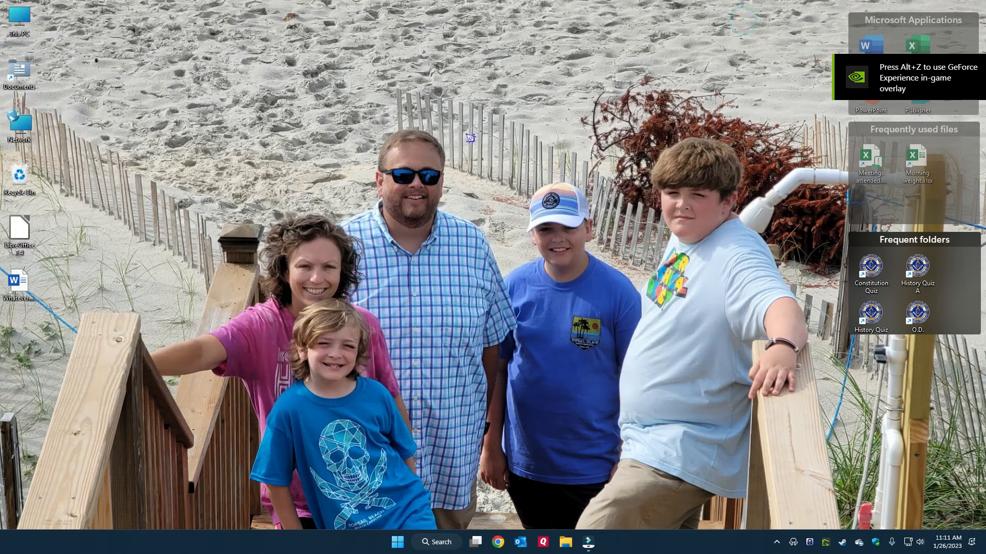
Launch LibreOffice, create an Impress presentation from the Beehive template, look over its title slide, and close it.
{"action": "double_click", "coordinate": [19, 229]}
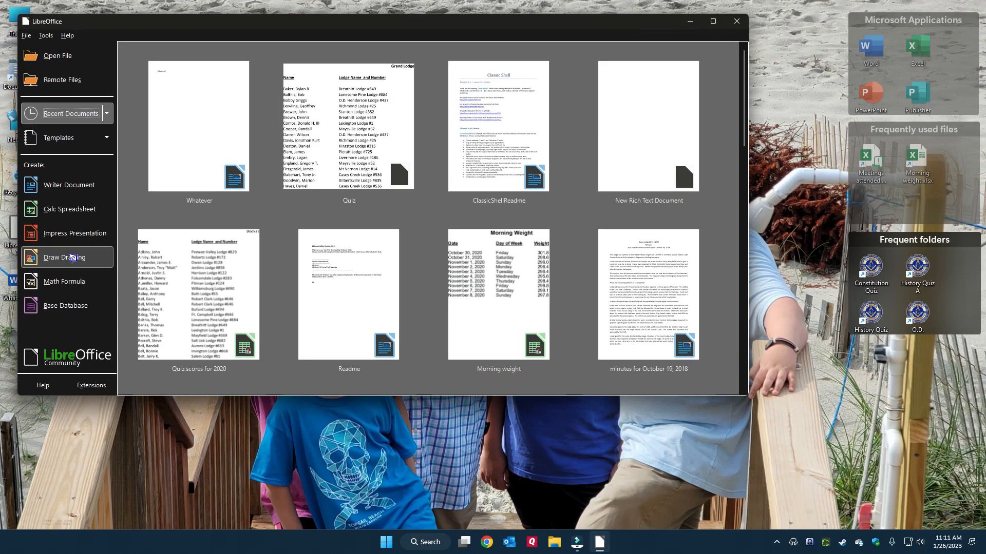
{"action": "left_click", "coordinate": [75, 234]}
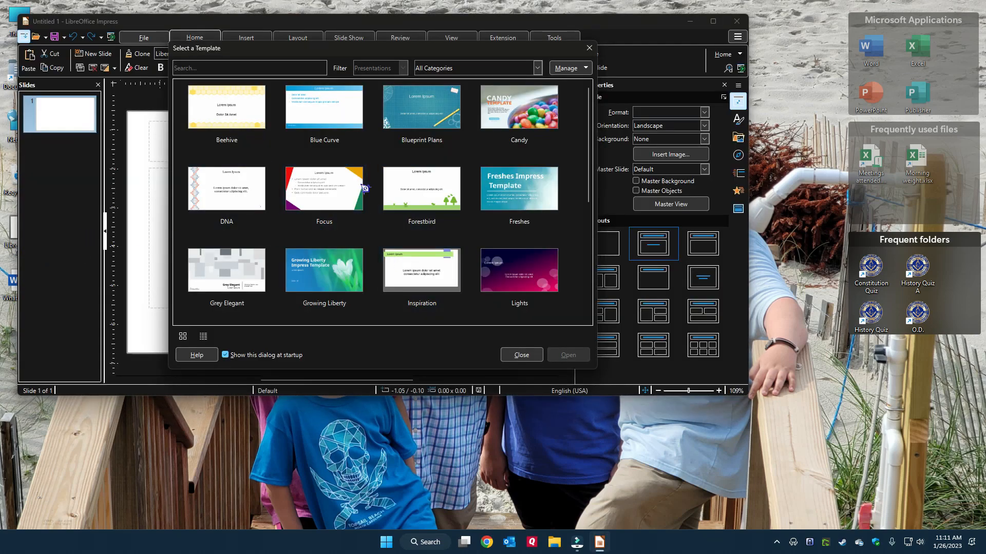
{"action": "left_click", "coordinate": [247, 116]}
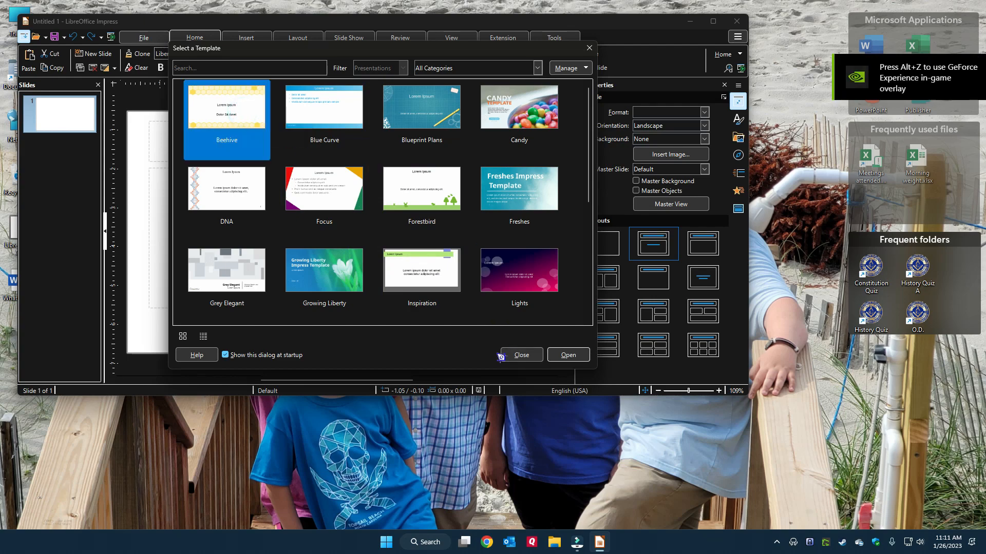
{"action": "left_click", "coordinate": [567, 355]}
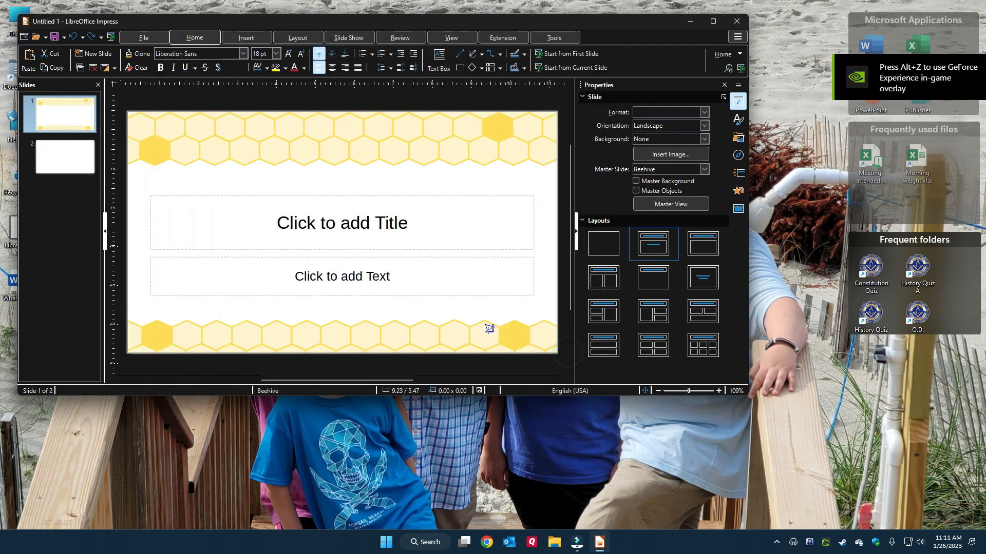
{"action": "scroll", "coordinate": [408, 277], "scroll_direction": "down", "scroll_amount": 3}
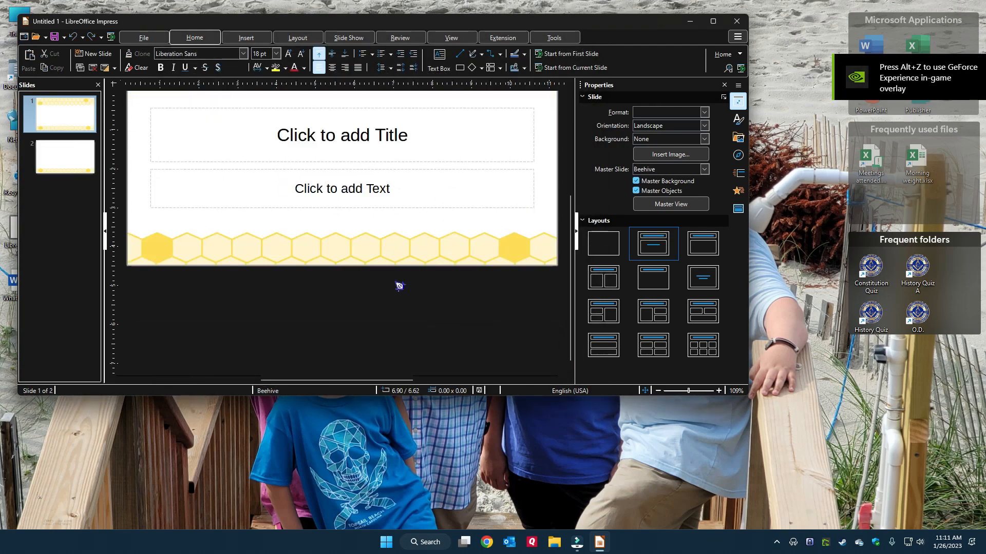
{"action": "scroll", "coordinate": [399, 286], "scroll_direction": "up", "scroll_amount": 3}
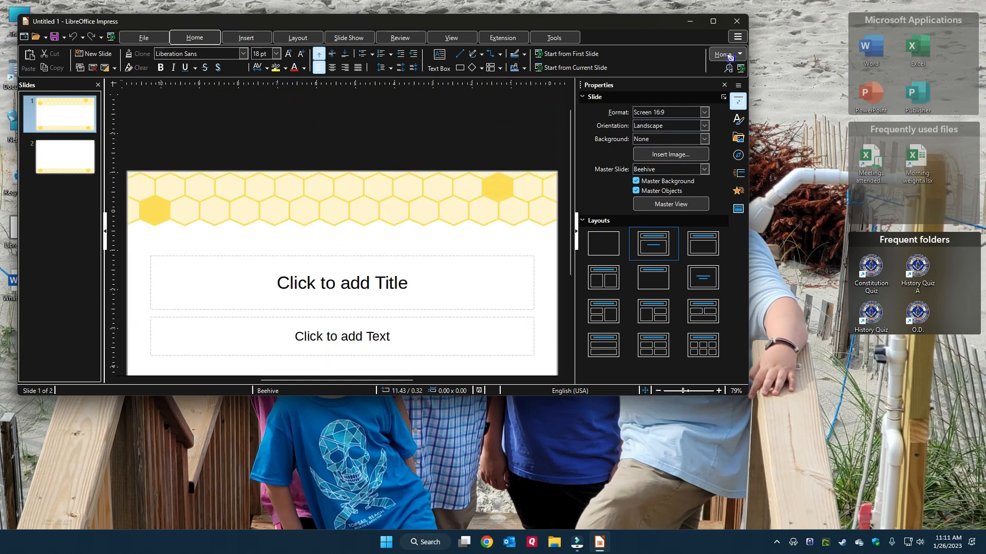
{"action": "left_click", "coordinate": [737, 23]}
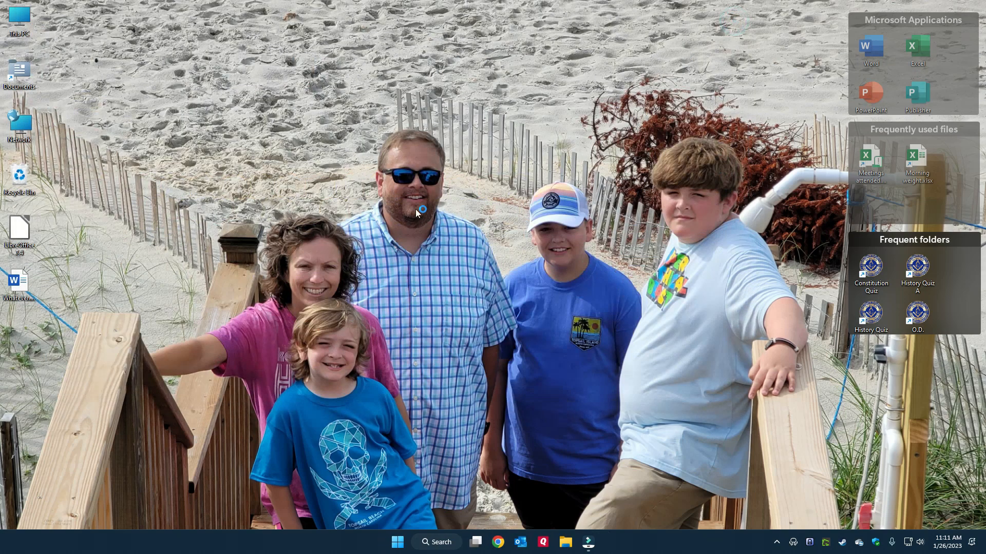